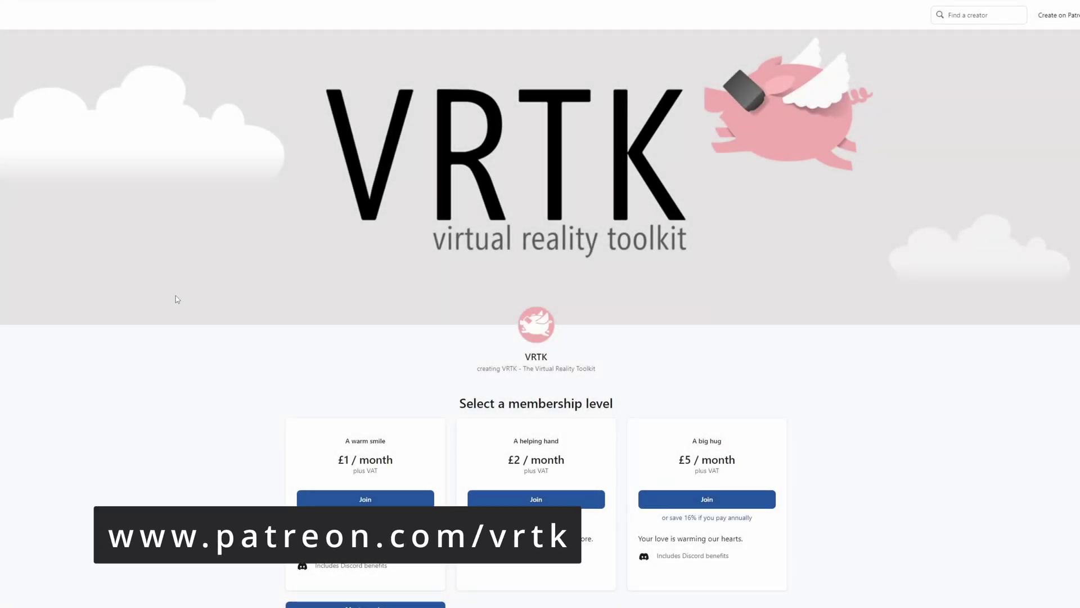
# Scroll through the VRTK Patreon membership tiers, from £1 up to £468 a month.
pyautogui.scroll(-5, 178, 299)
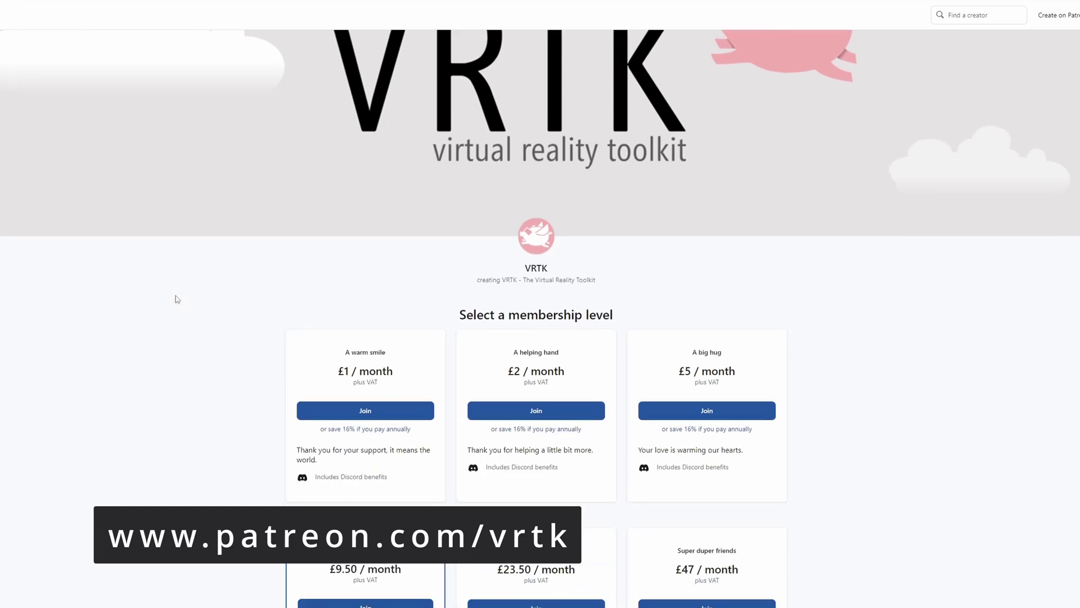
pyautogui.scroll(-2, 194, 255)
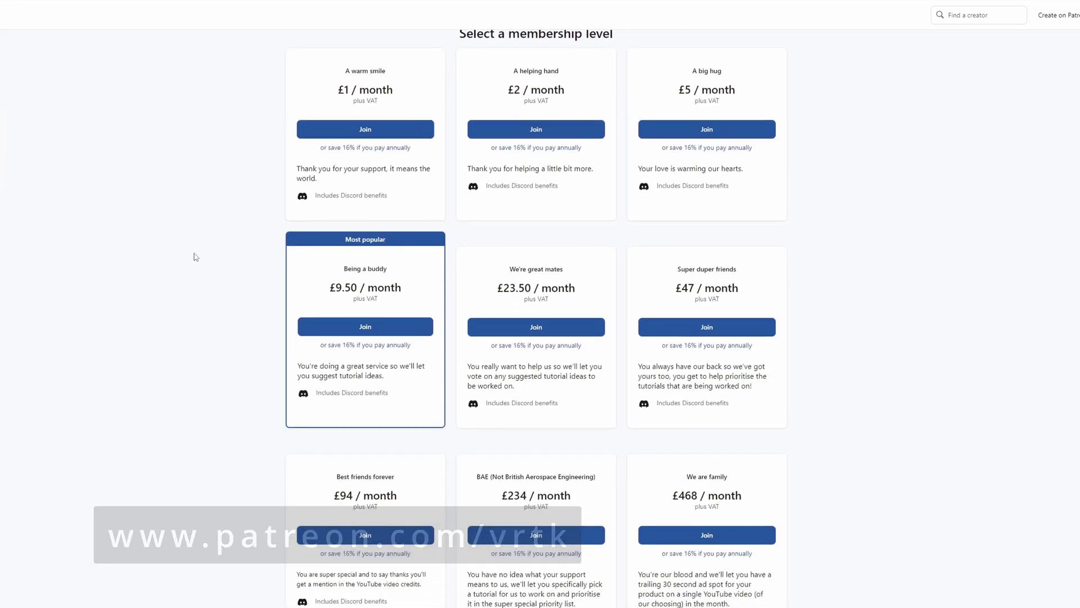
pyautogui.scroll(-2, 194, 254)
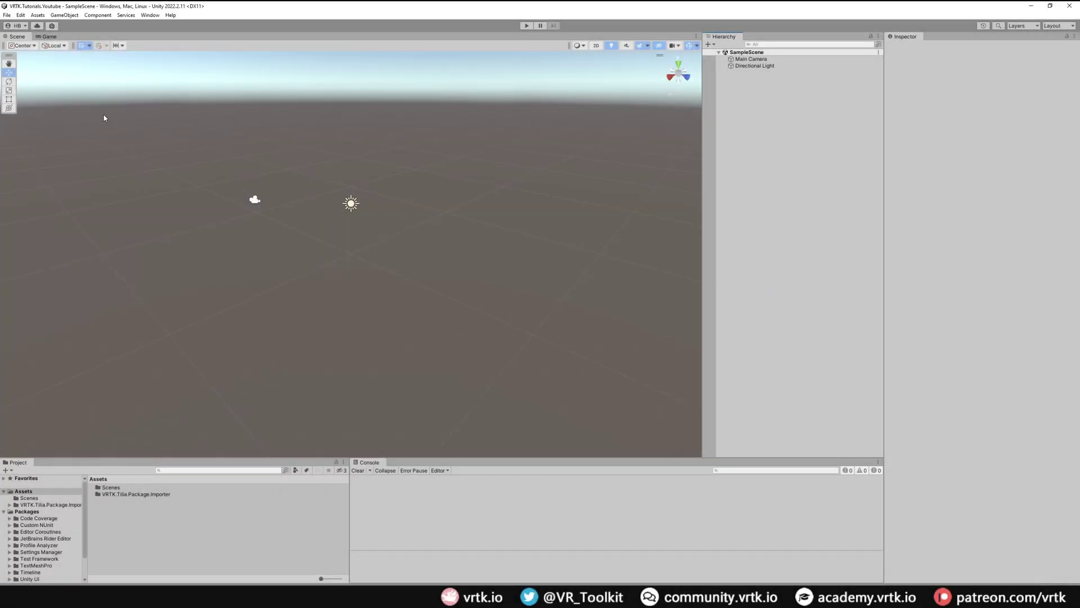
# Open Edit > Project Settings at XR Plugin Management and install the XR Plugin Management package.
pyautogui.click(21, 15)
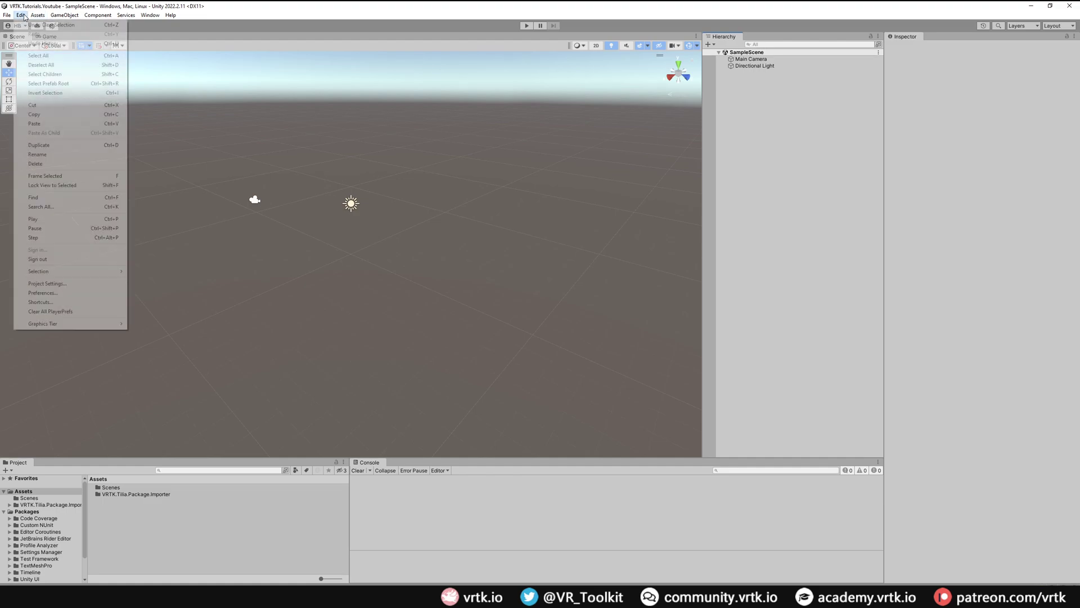
pyautogui.click(67, 284)
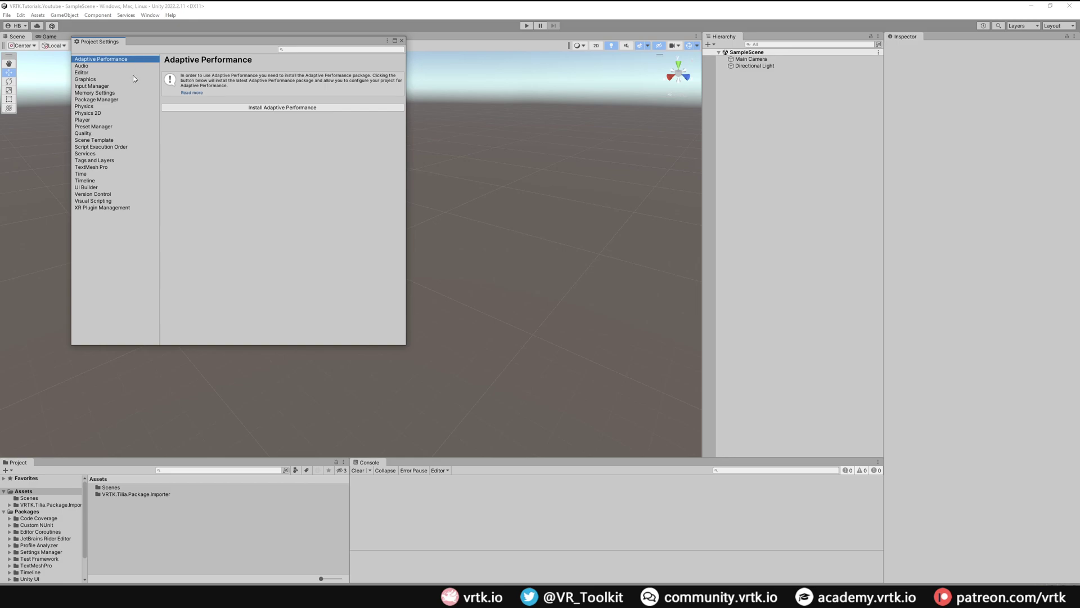
pyautogui.click(99, 209)
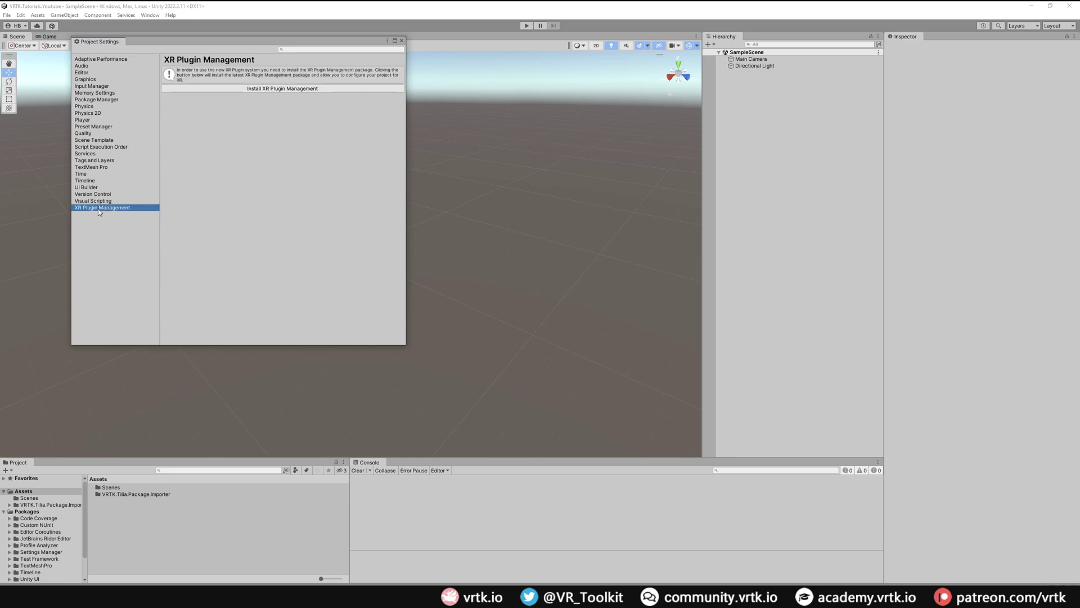
pyautogui.click(268, 90)
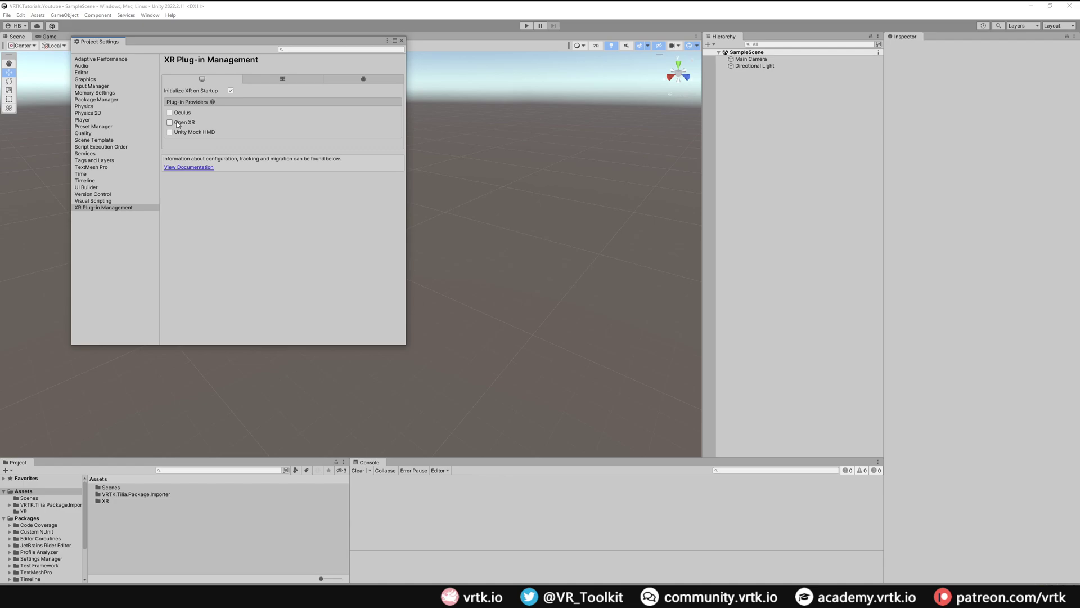
# Tick Open XR as plug-in provider and accept restarting with the new input system backends.
pyautogui.click(176, 123)
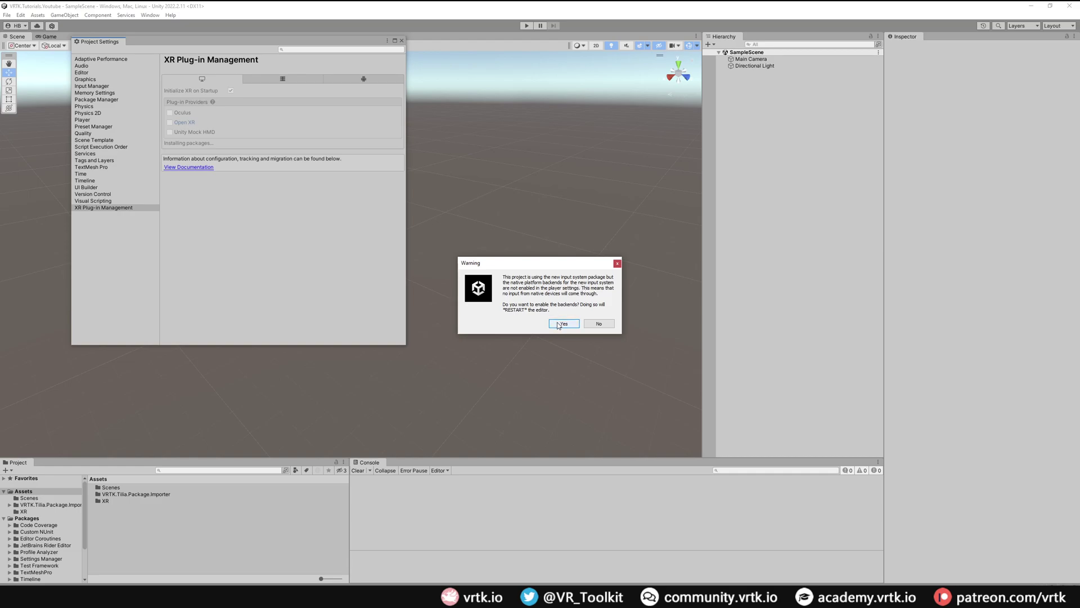
pyautogui.click(563, 324)
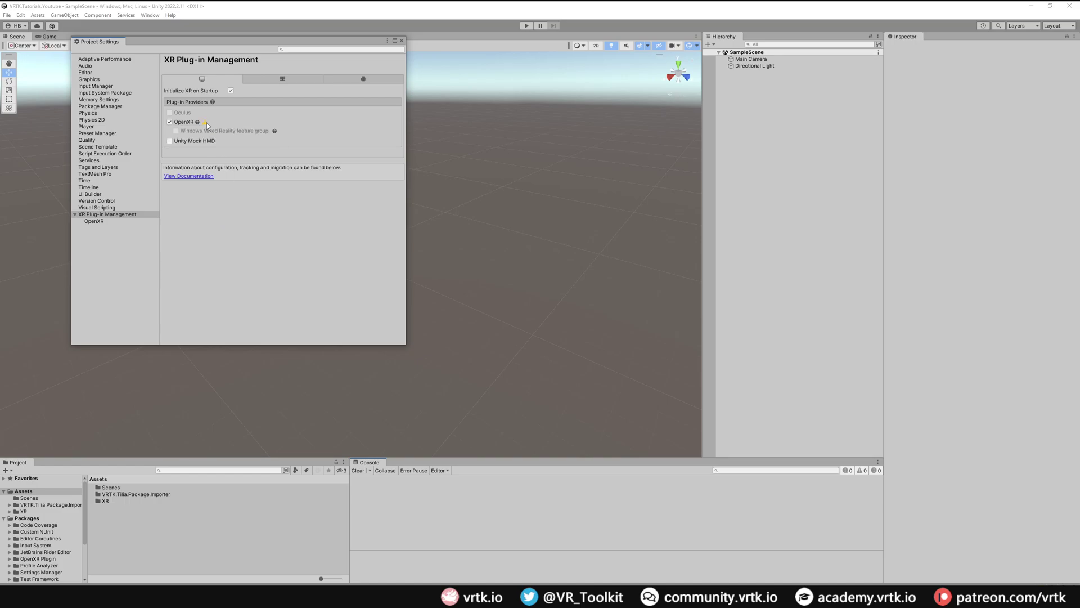
pyautogui.moveTo(206, 124)
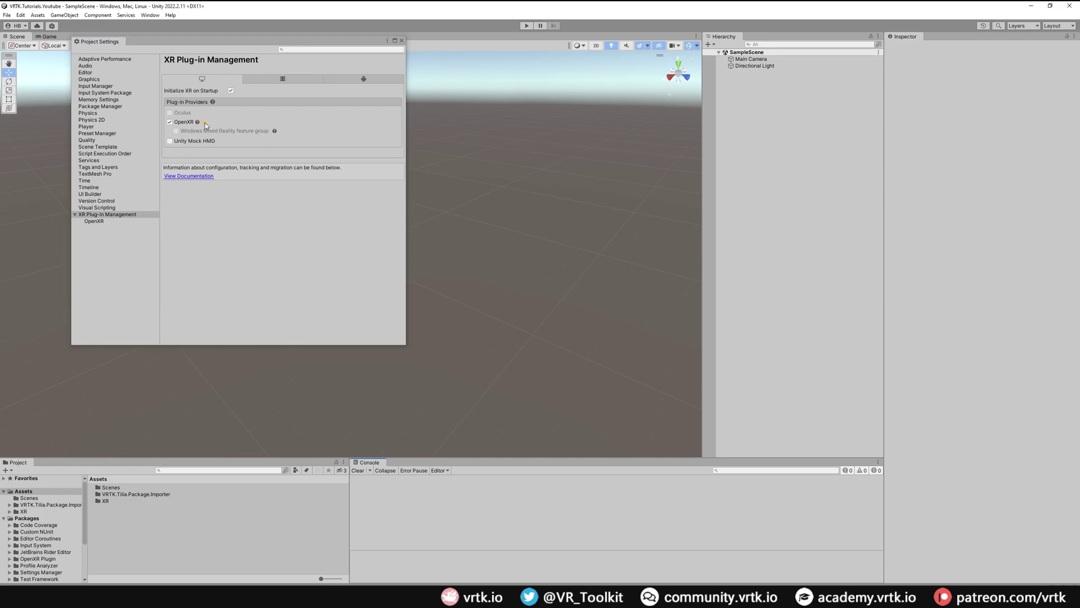
# Add Oculus Touch Controller Profile to OpenXR interaction profiles and fix the pose control validation issue.
pyautogui.click(206, 123)
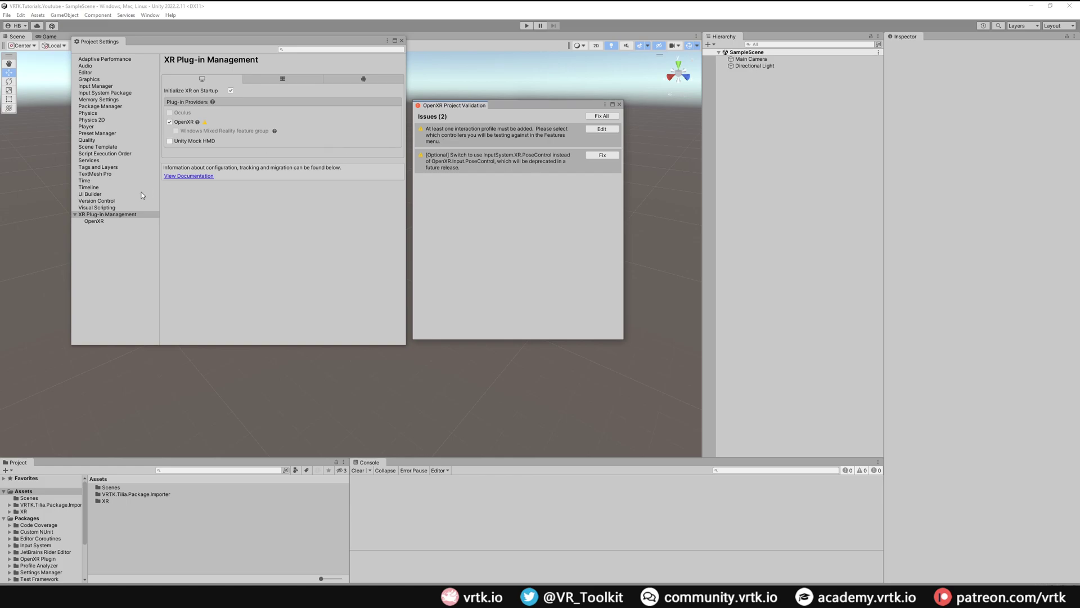
pyautogui.click(96, 221)
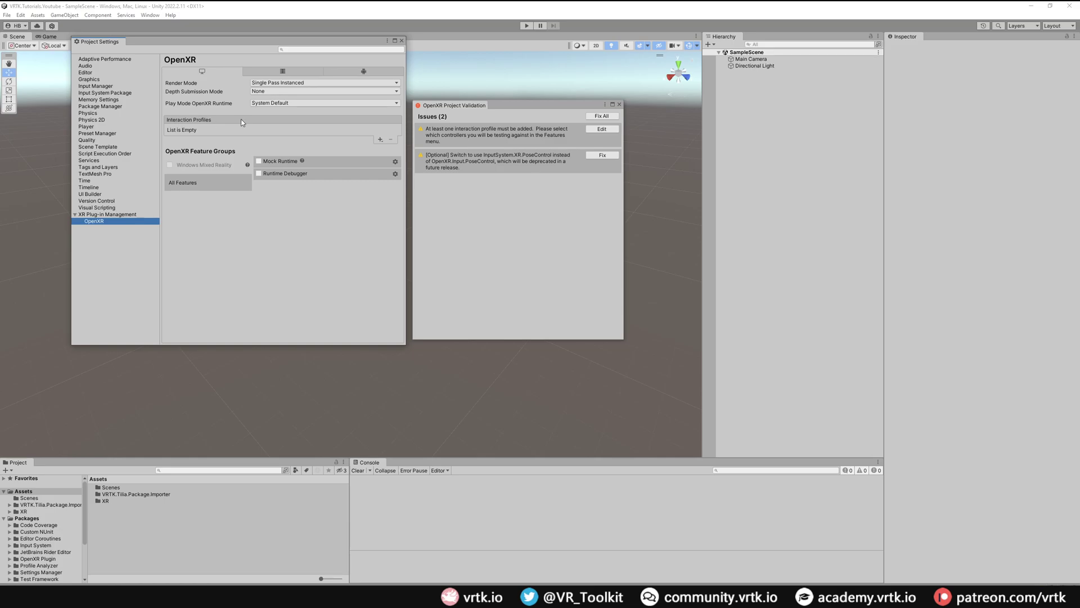
pyautogui.click(380, 140)
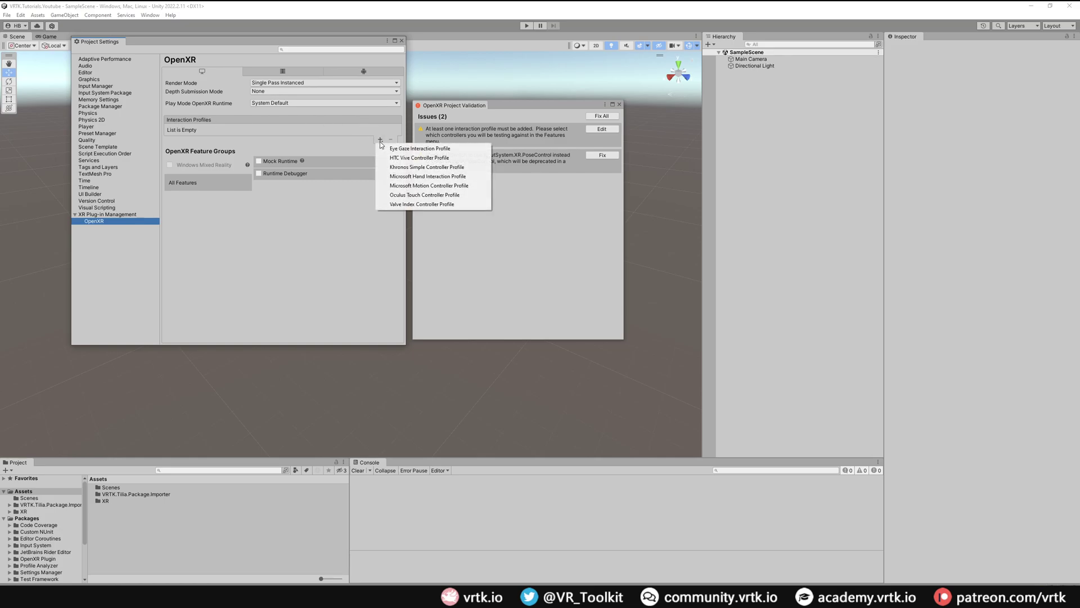
pyautogui.click(411, 195)
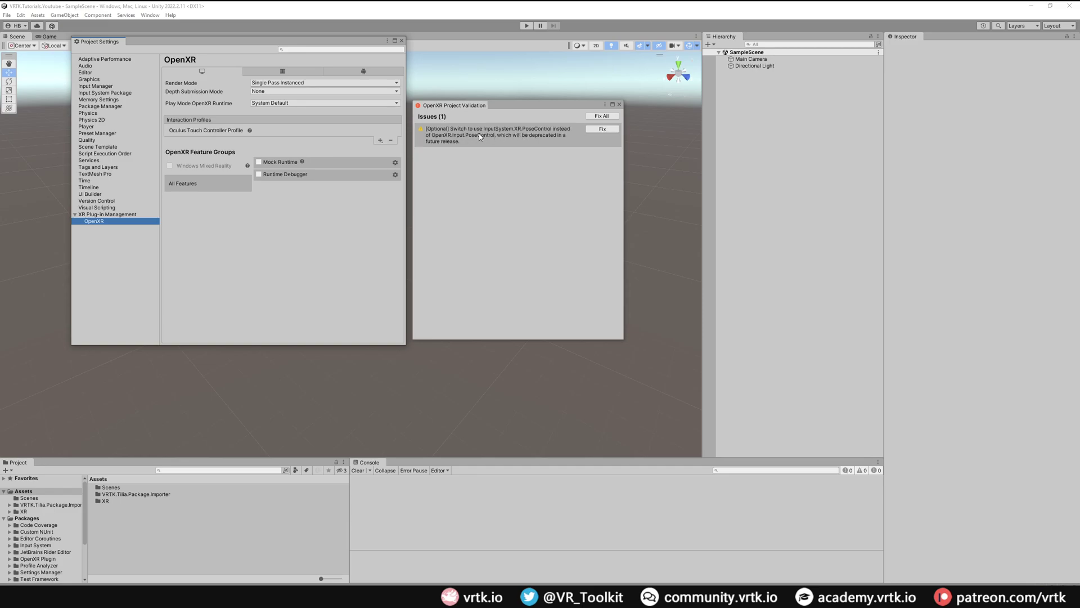
pyautogui.click(602, 129)
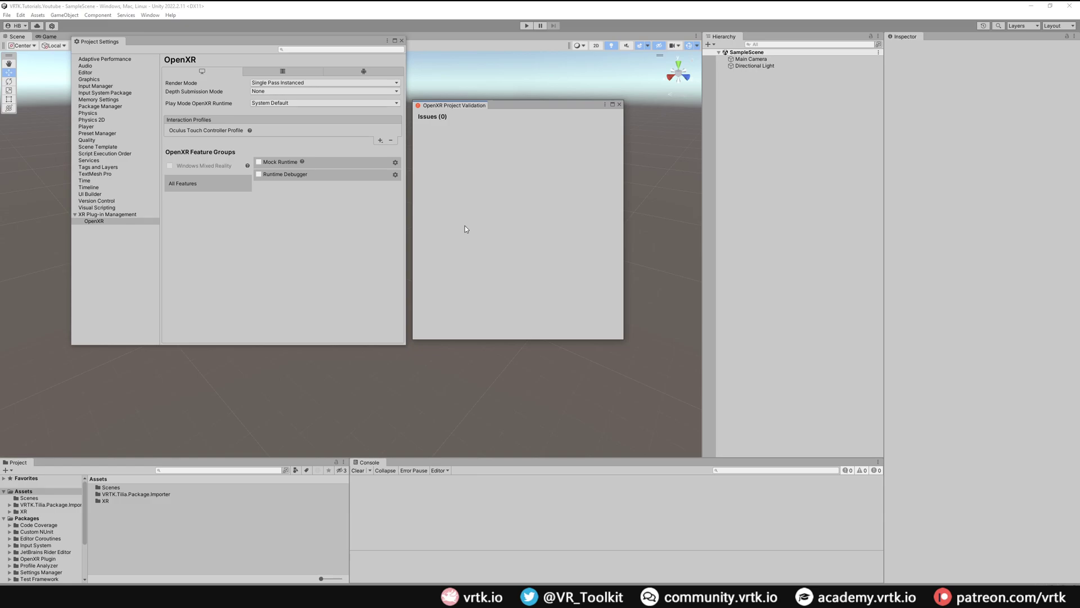
# Keep Player Active Input Handling at Both, then close OpenXR Project Validation and Project Settings.
pyautogui.click(90, 127)
pyautogui.scroll(-15, 250, 248)
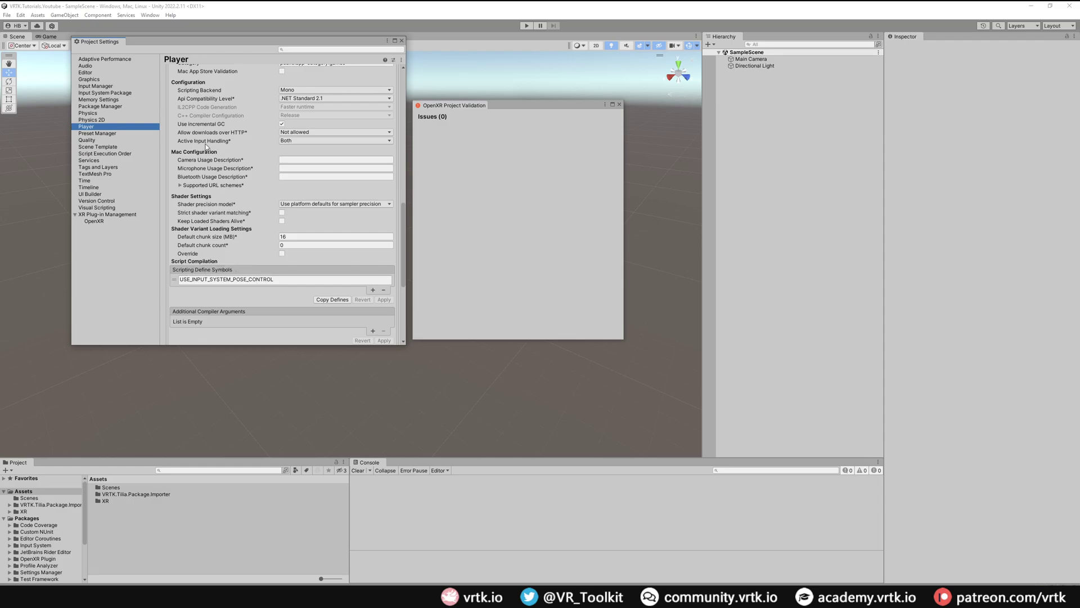
pyautogui.click(298, 141)
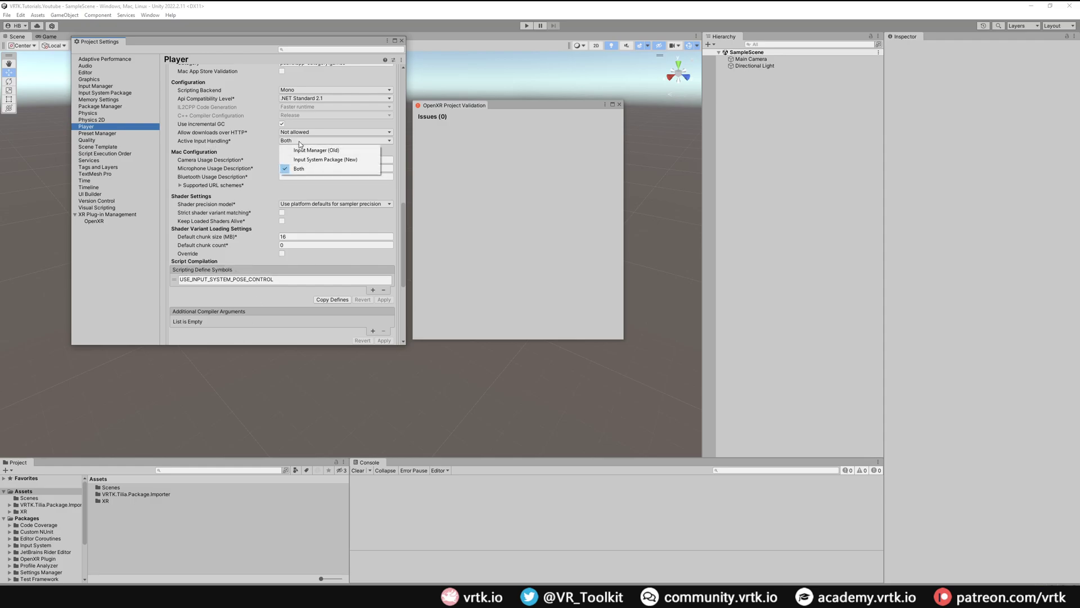
pyautogui.click(474, 165)
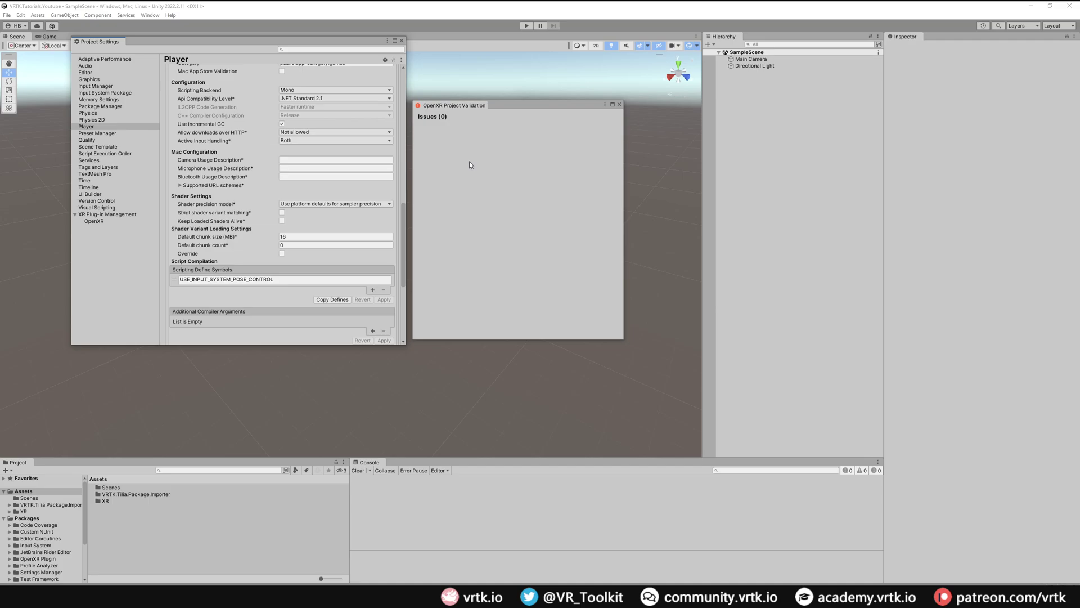
pyautogui.click(619, 105)
pyautogui.click(393, 158)
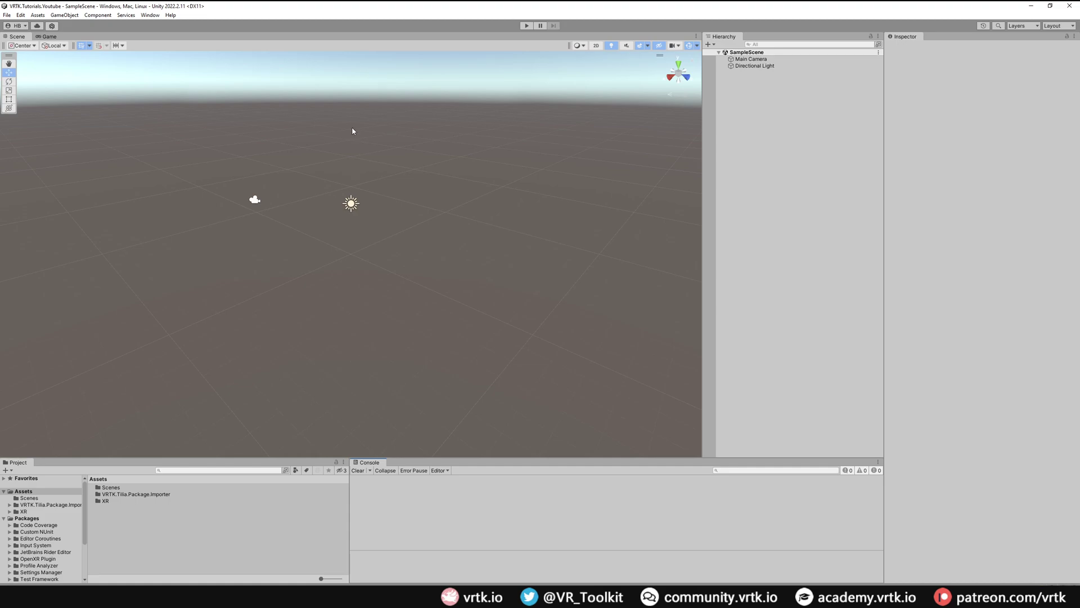
# Add Tilia's camerarigs.trackedalias and camerarigs.xrpluginframework packages through the Package Importer, then close it.
pyautogui.click(150, 15)
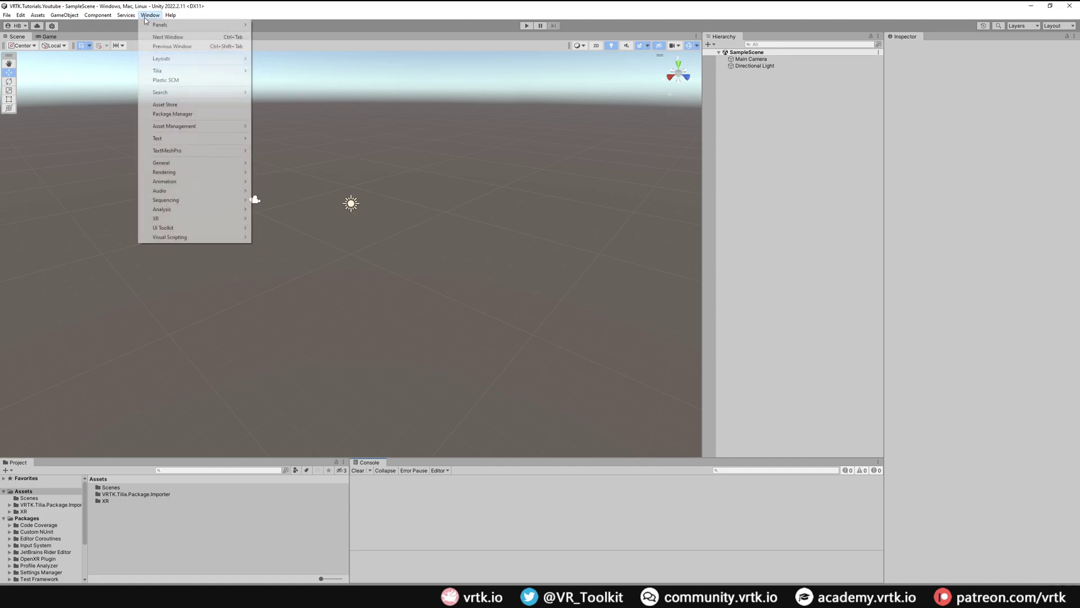
pyautogui.moveTo(225, 71)
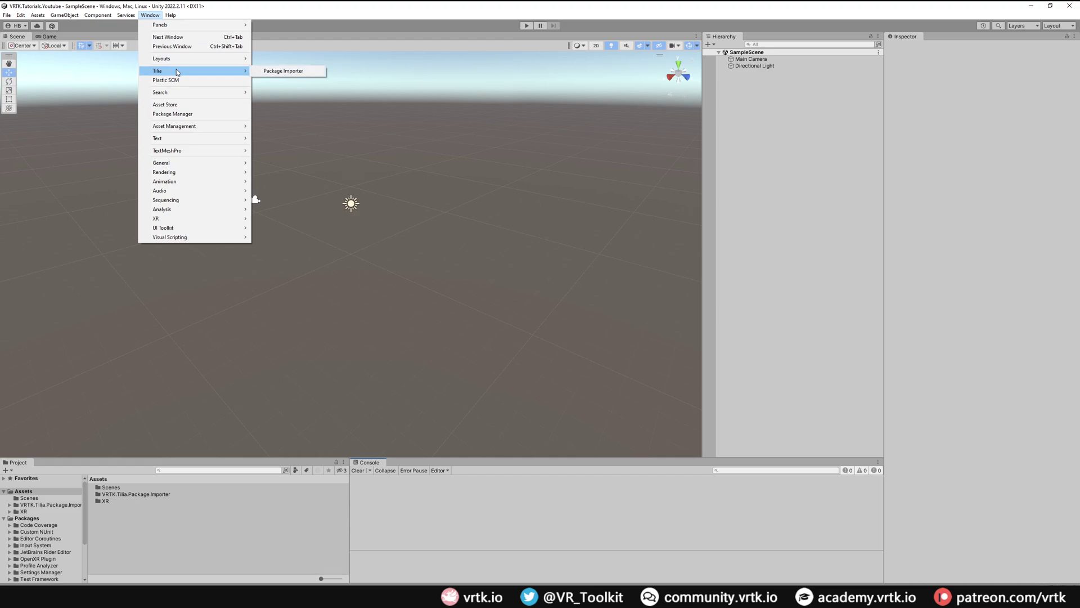
pyautogui.click(281, 72)
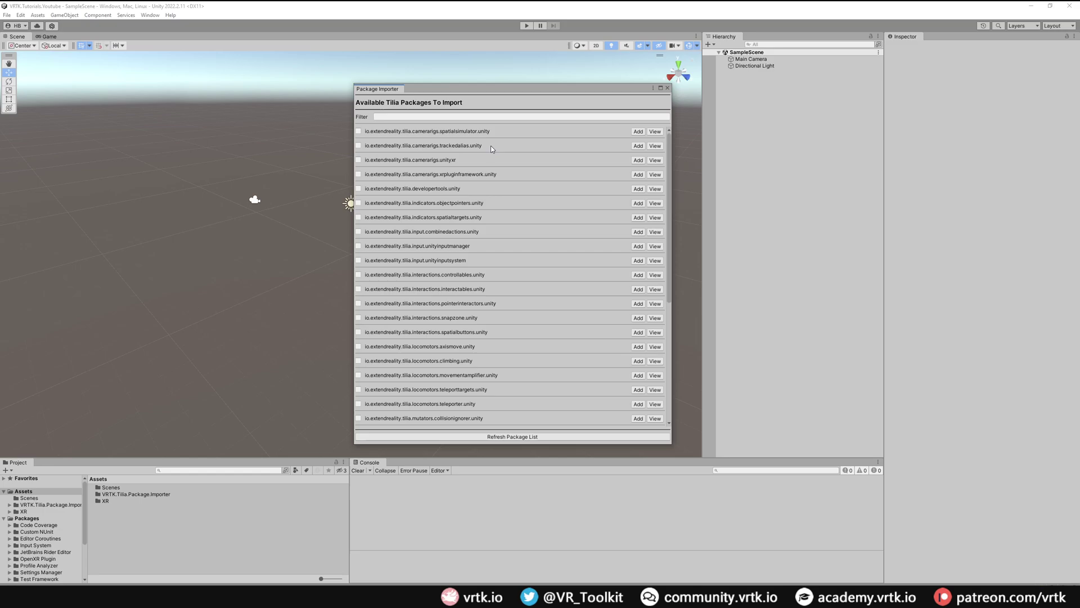
pyautogui.click(358, 146)
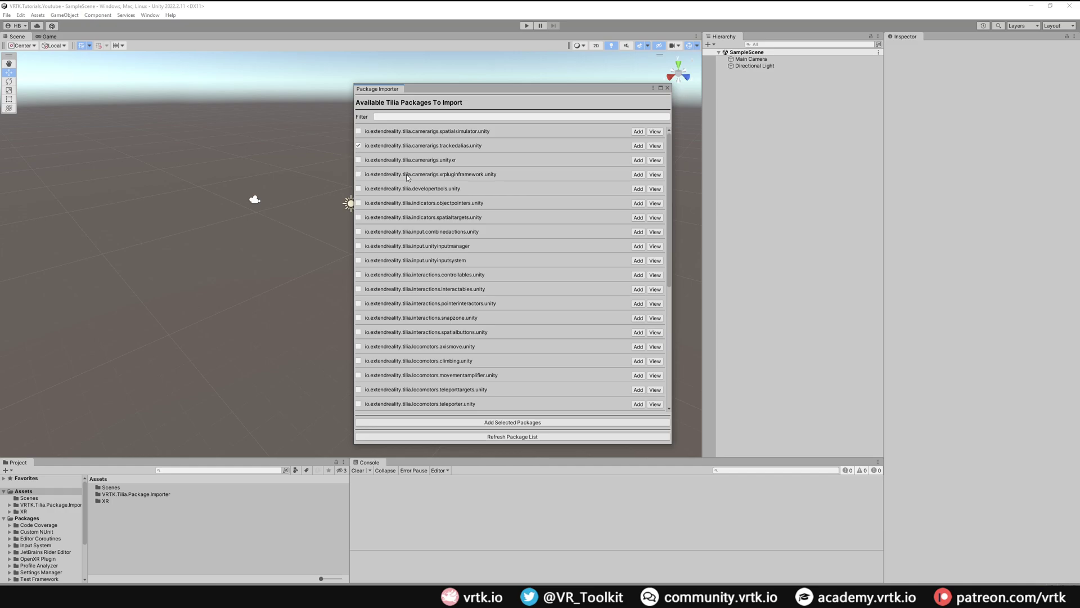
pyautogui.moveTo(450, 179)
pyautogui.click(507, 423)
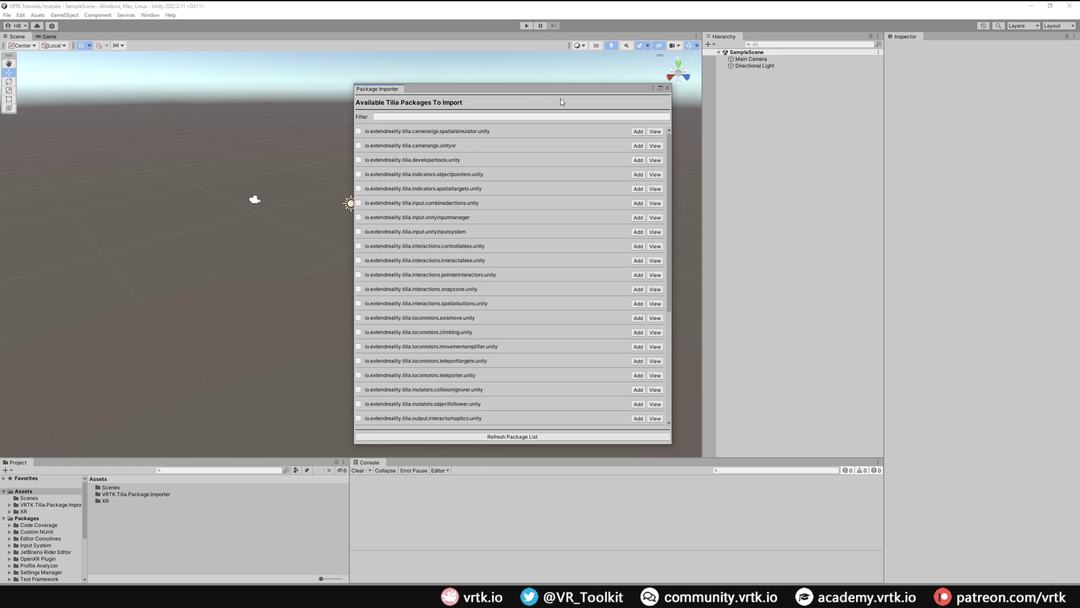
pyautogui.click(667, 88)
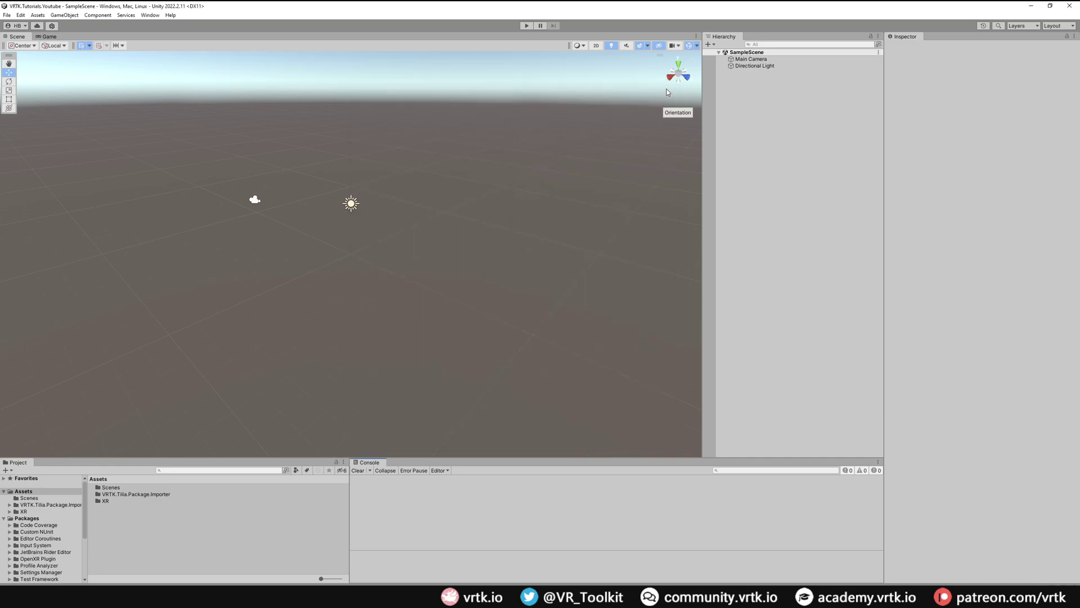
# Add the Tilia CameraRigs.UnityXRPluginFramework prefab to the scene from the Hierarchy menu.
pyautogui.rightClick(739, 139)
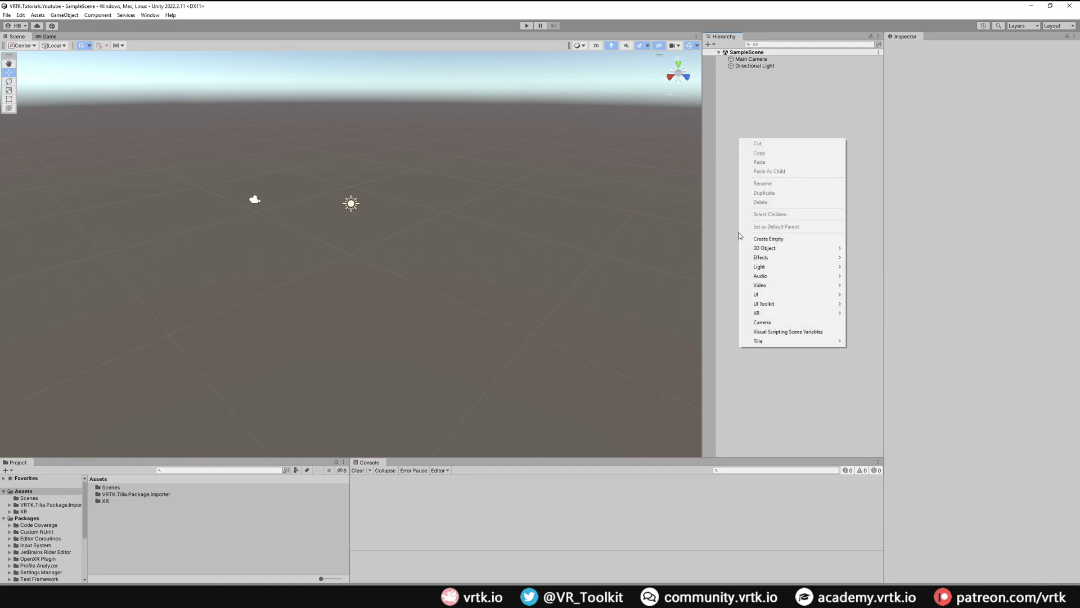
pyautogui.moveTo(763, 341)
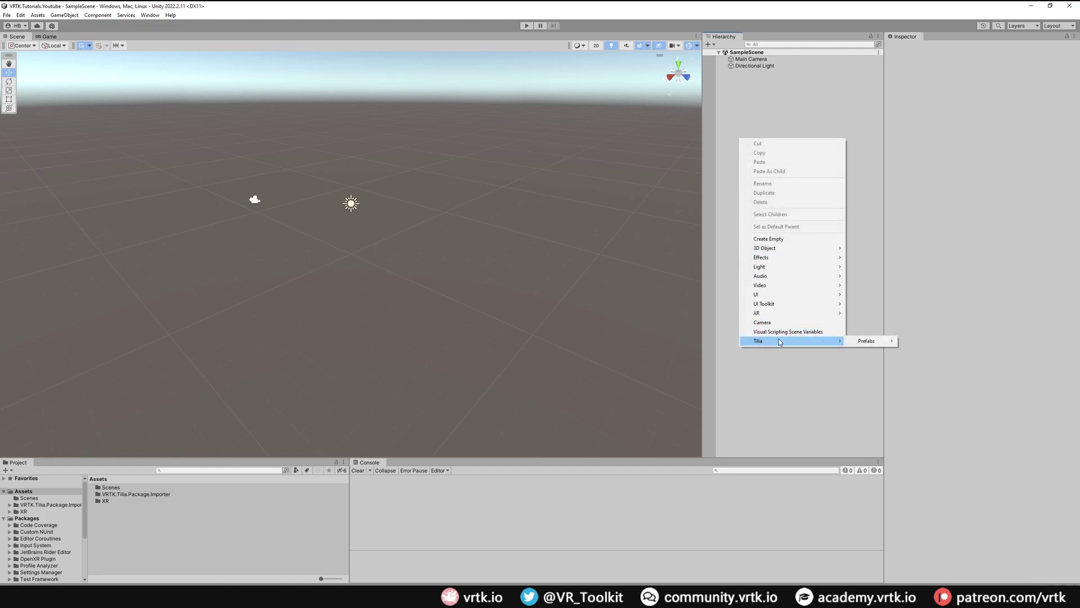
pyautogui.moveTo(872, 347)
pyautogui.moveTo(934, 348)
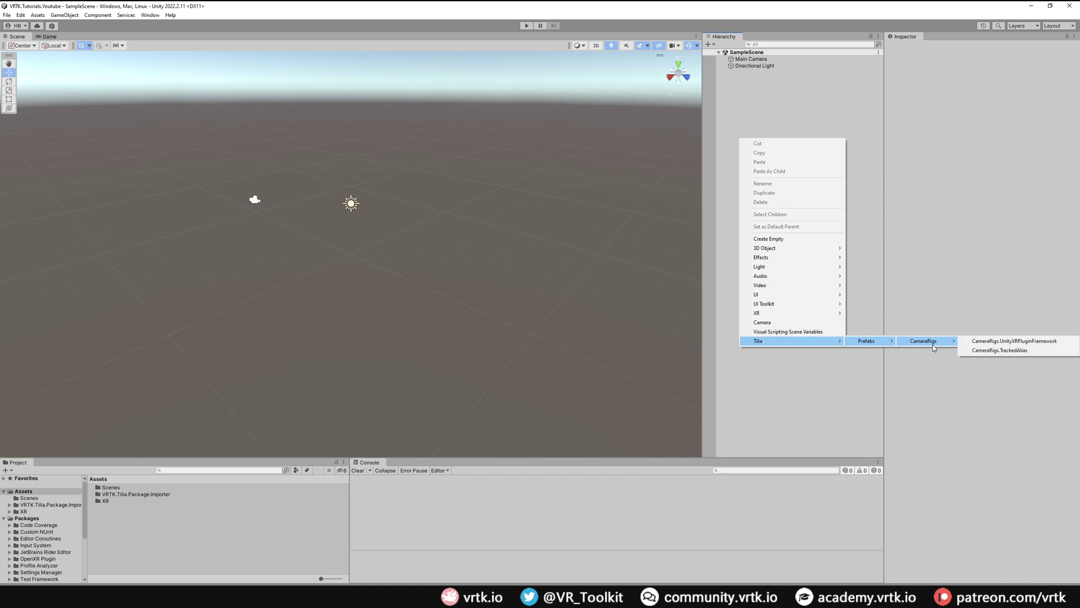
pyautogui.click(988, 342)
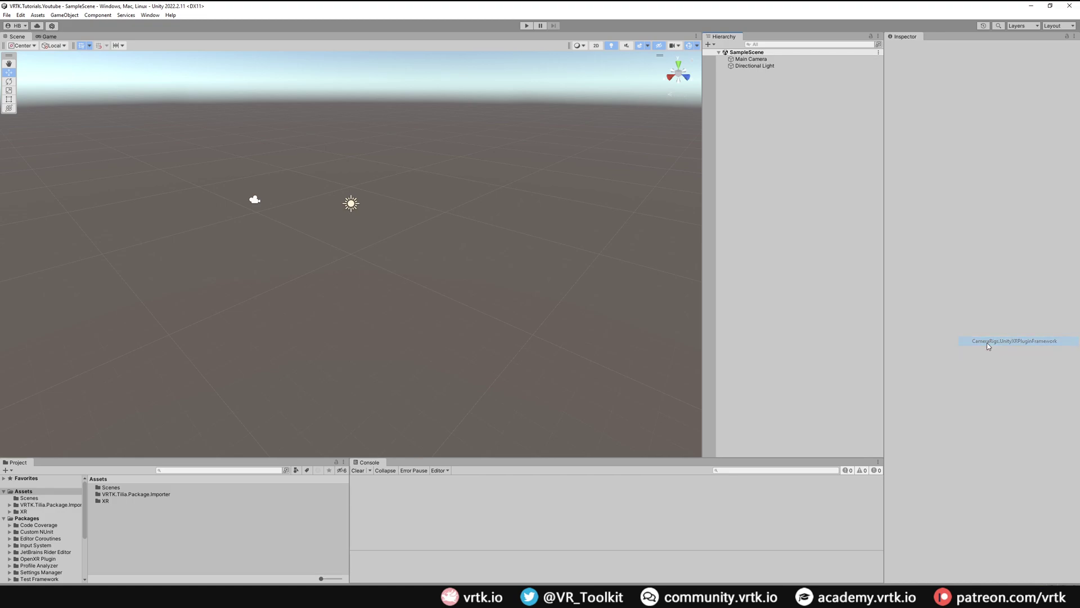
# Expand the rig's Camera Offset and inspect HeadCamera, LeftHand and RightHand.
pyautogui.click(725, 66)
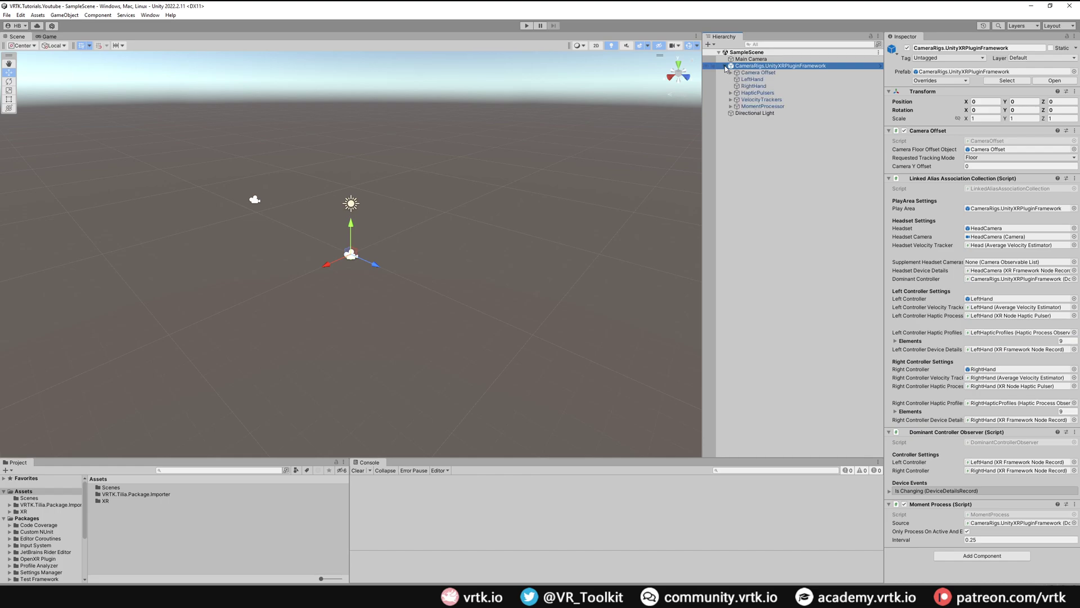
pyautogui.click(731, 73)
pyautogui.click(762, 79)
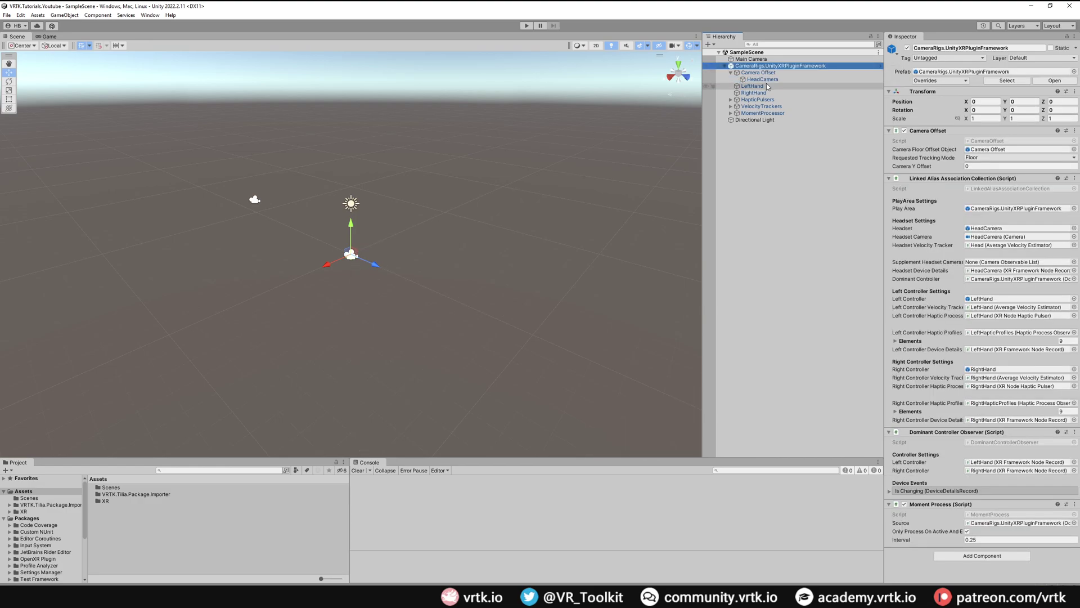
pyautogui.click(766, 86)
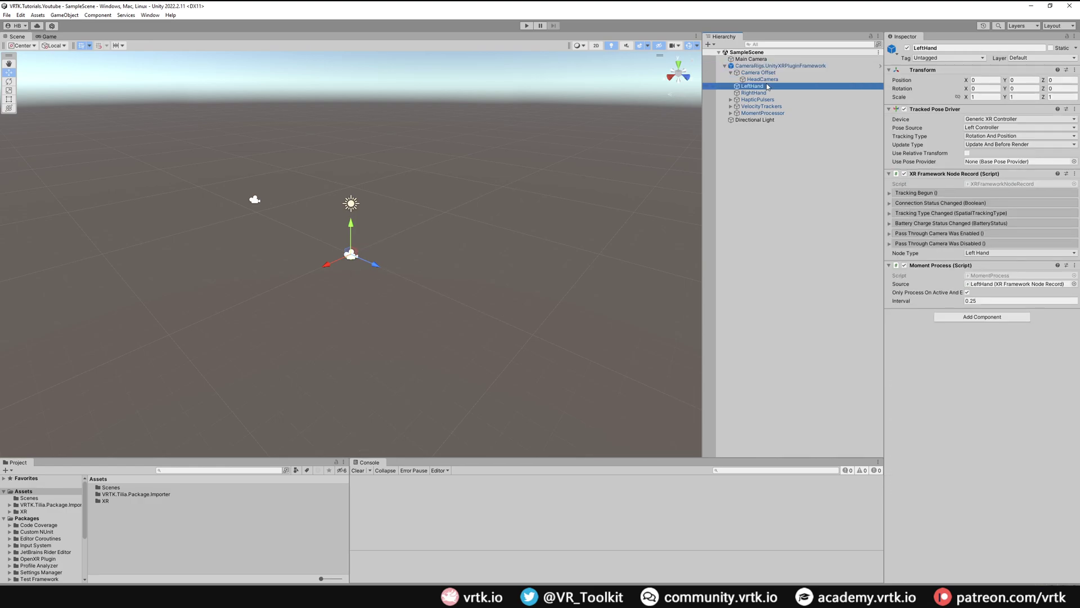
pyautogui.click(764, 93)
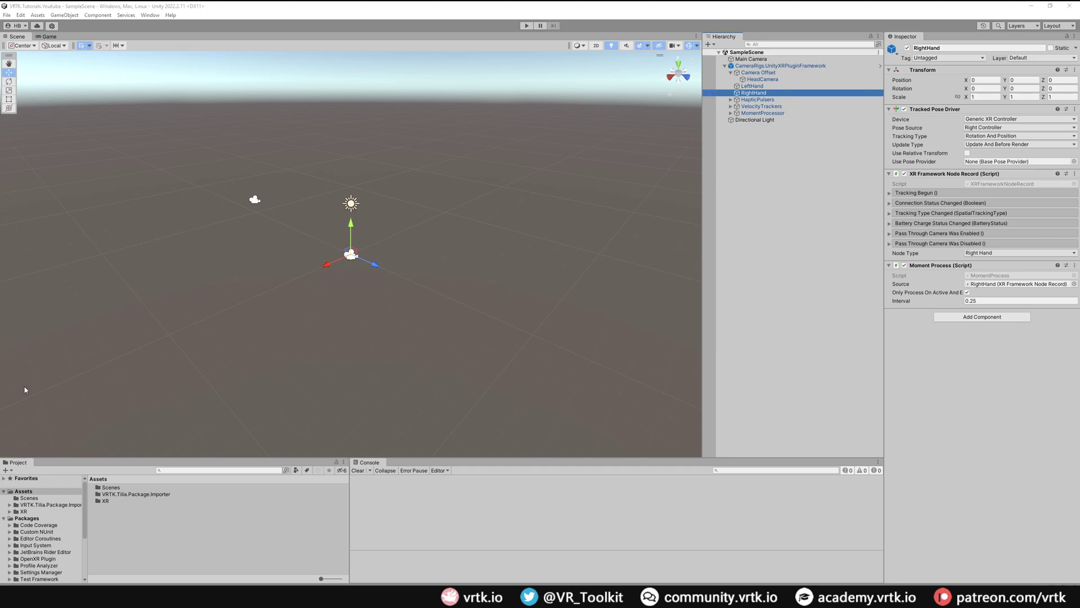
# Collapse the rig and add Tilia's CameraRigs.TrackedAlias prefab via Prefabs > CameraRigs.
pyautogui.click(725, 66)
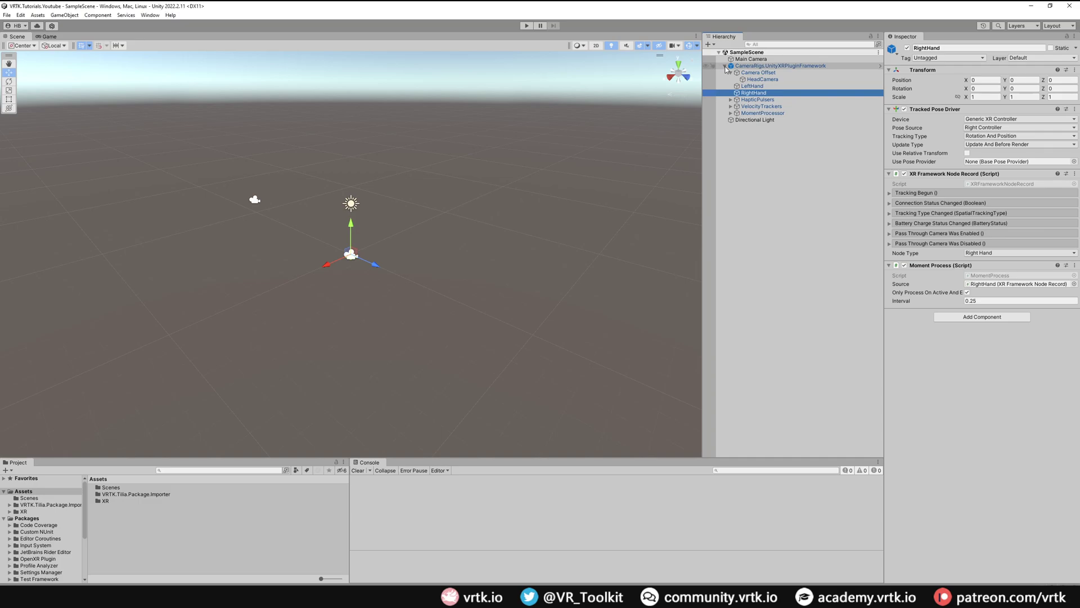
pyautogui.rightClick(734, 135)
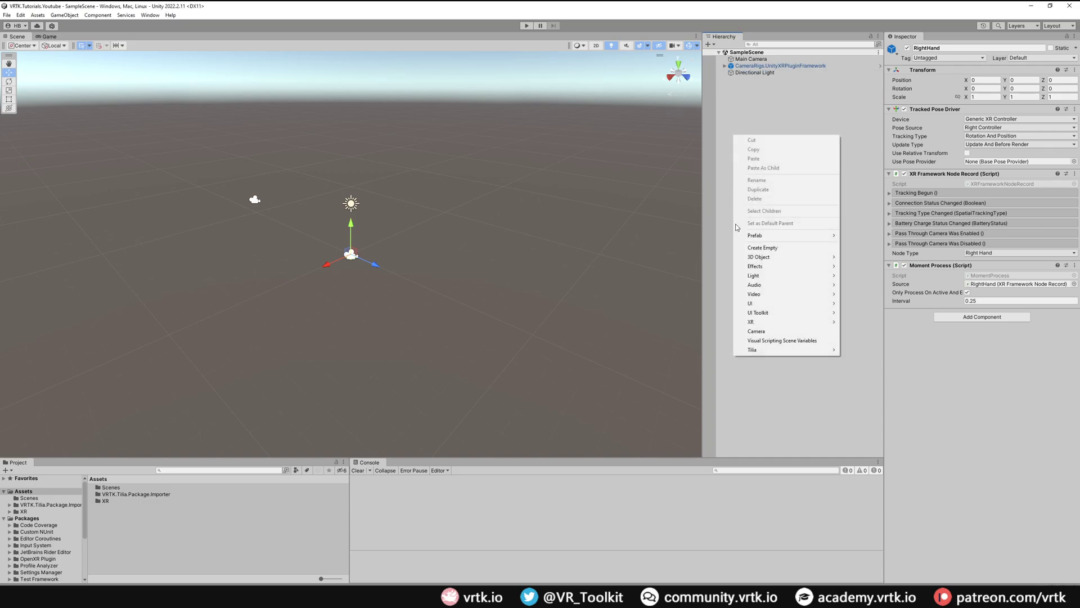
pyautogui.moveTo(766, 353)
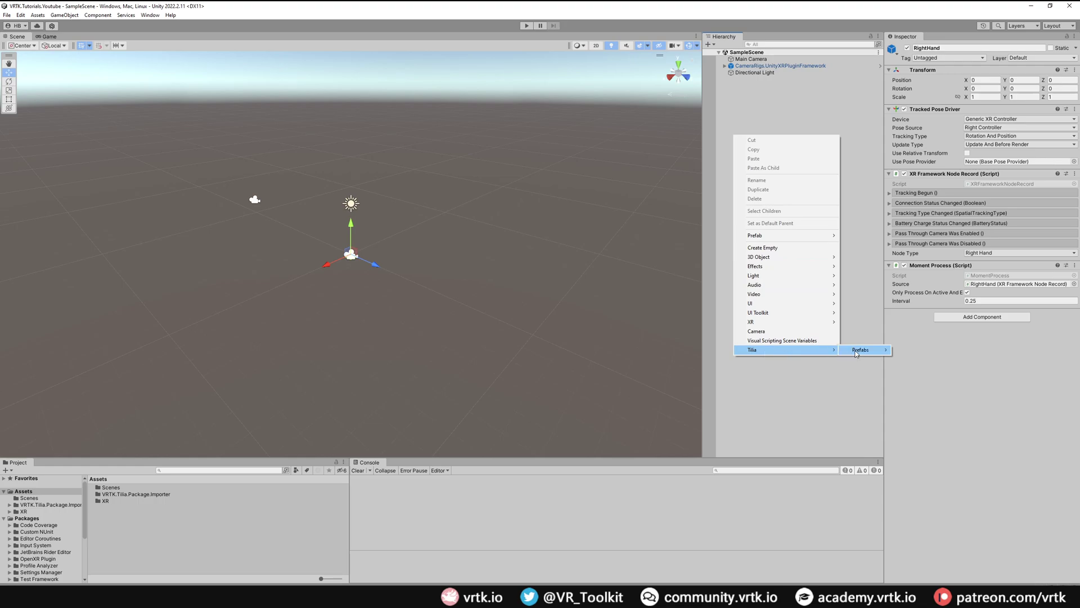
pyautogui.moveTo(861, 350)
pyautogui.moveTo(923, 356)
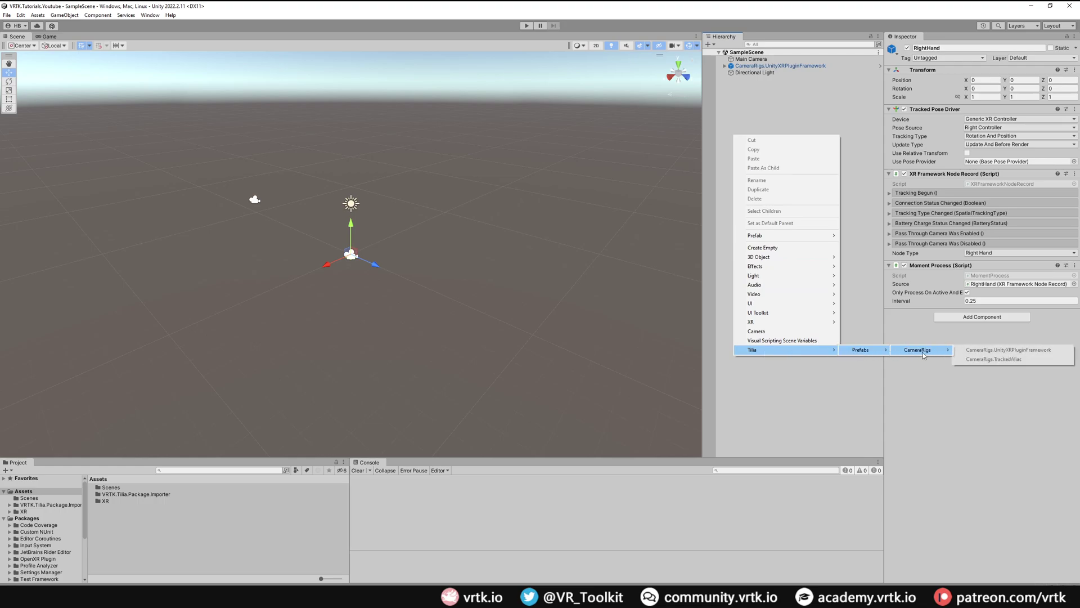
pyautogui.click(991, 361)
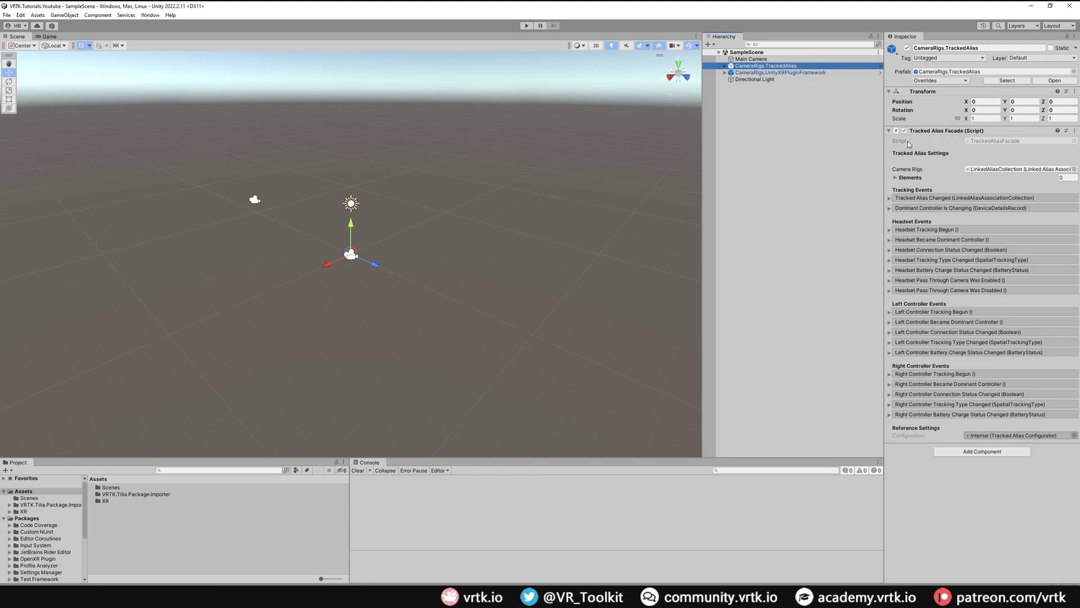
# Make CameraRigs.UnityXRPluginFramework Element 0 of the TrackedAlias Camera Rigs list.
pyautogui.click(905, 179)
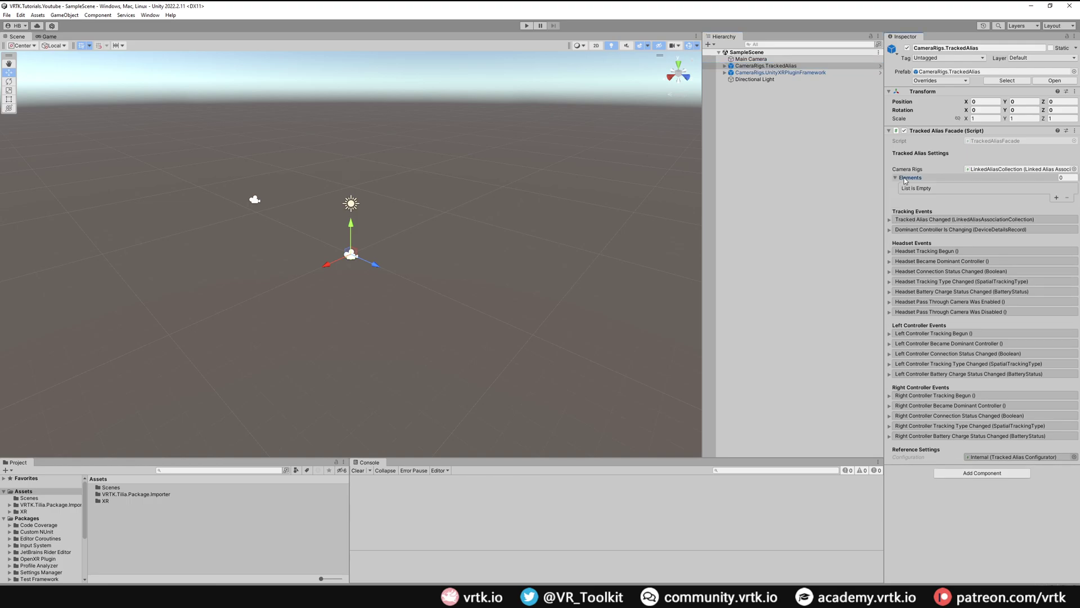
pyautogui.click(1057, 197)
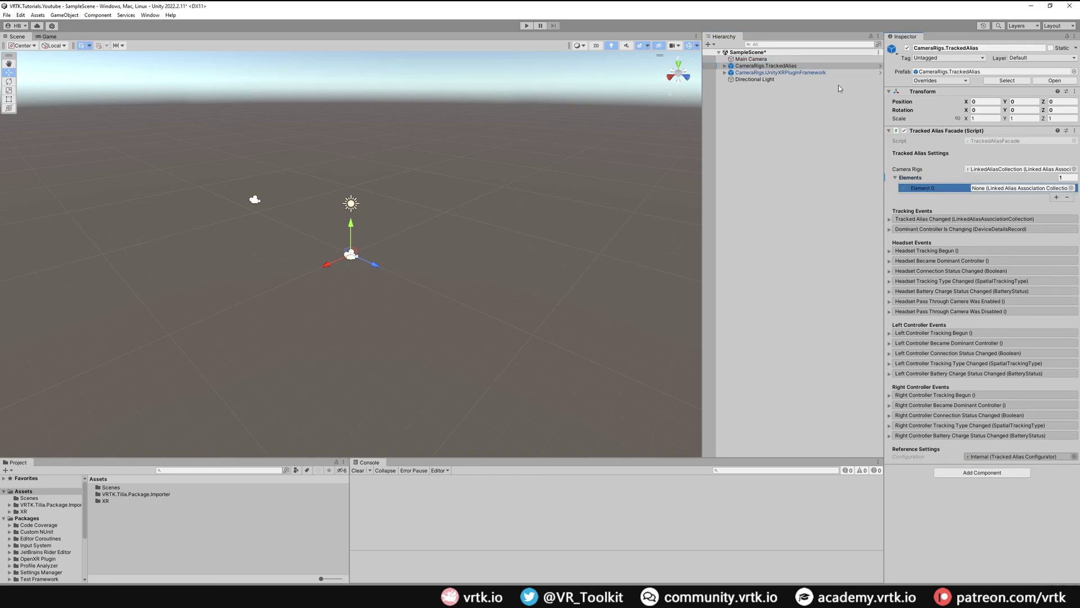
pyautogui.moveTo(809, 76); pyautogui.dragTo(994, 190)
pyautogui.click(755, 59)
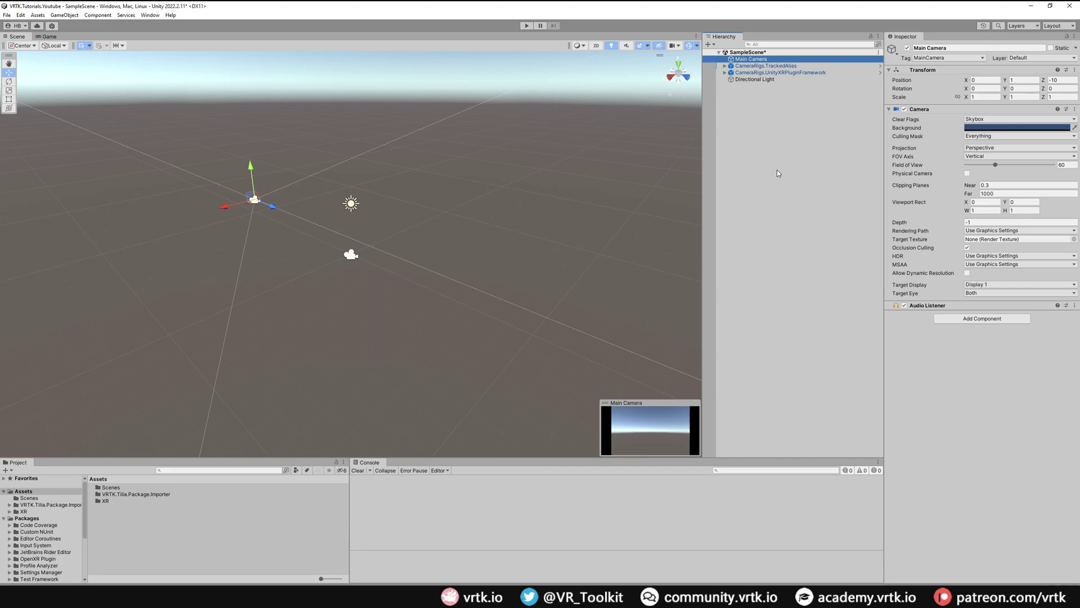
# Delete the selected Main Camera, leaving both camera rigs and the Directional Light.
pyautogui.press('Delete')
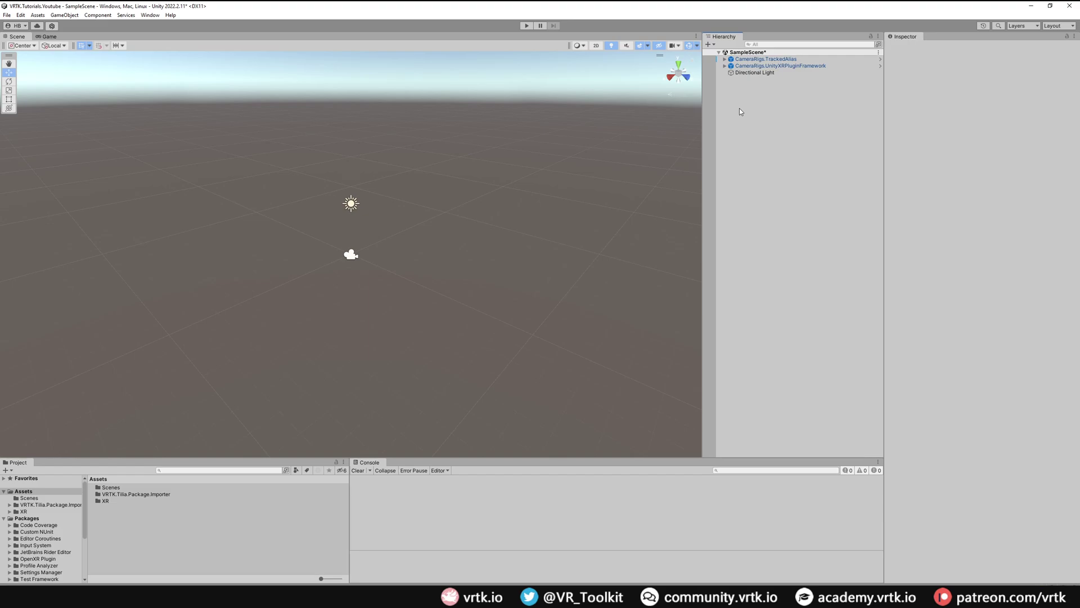
# Enter Play mode so the Game view renders sky and ground from the camera rig's left eye.
pyautogui.hotkey('ctrl', 'p')
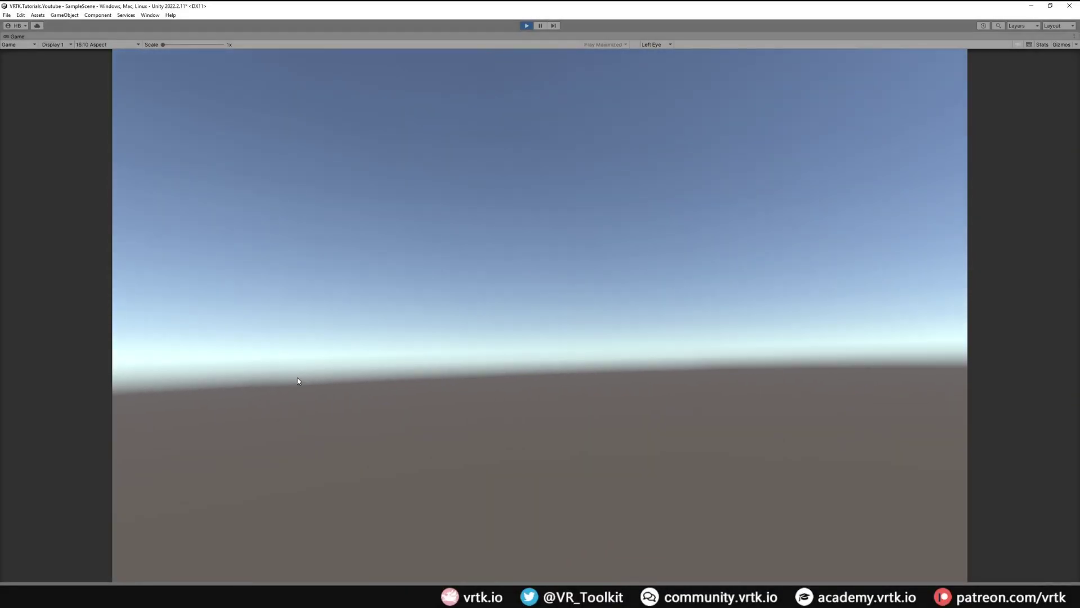